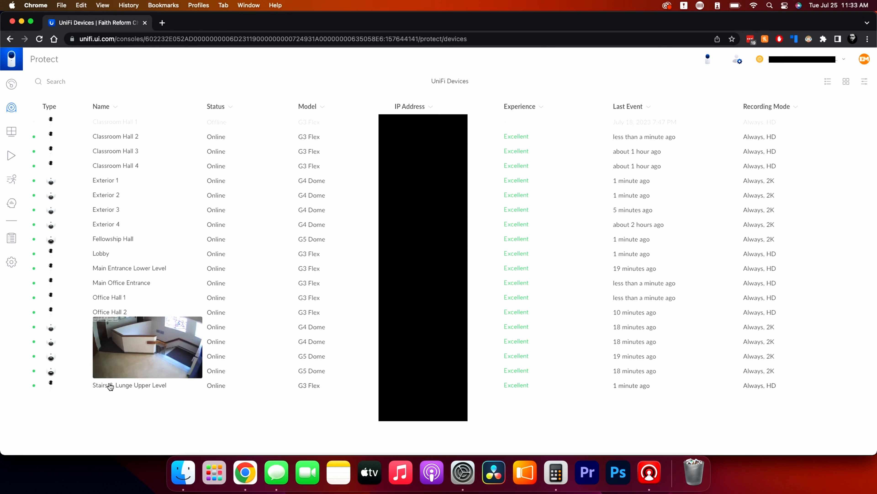
Preview several camera snapshots in the device list and open the details of the Classroom Hall 2 camera.
mouse_move(144, 360)
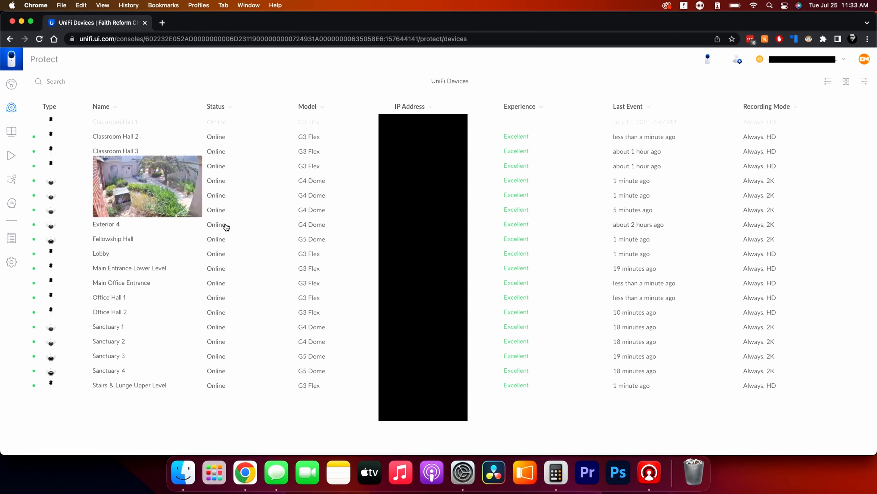
mouse_move(182, 118)
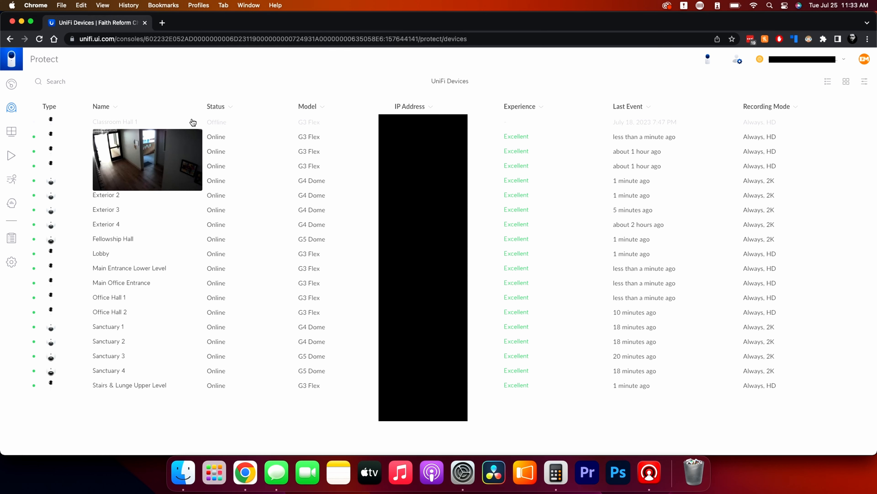
mouse_move(117, 137)
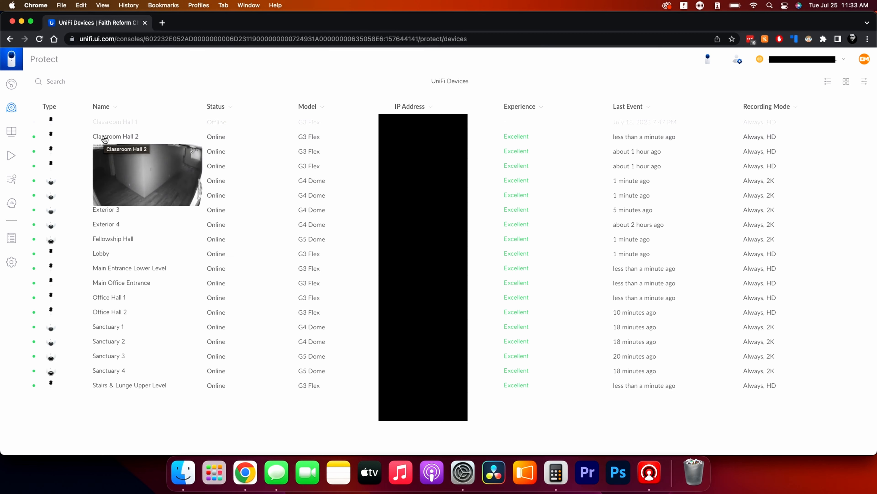
click(105, 139)
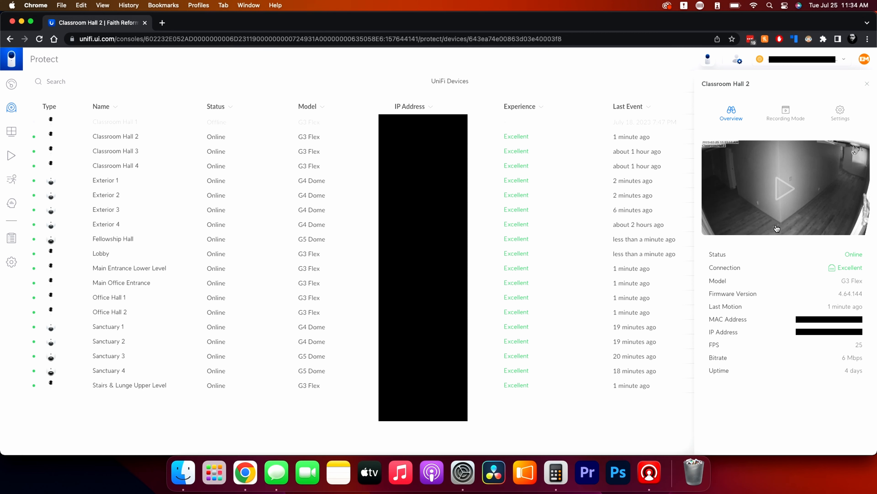
Play the Classroom Hall 2 live feed, reposition its window, and view it in full screen before returning to the window.
click(785, 189)
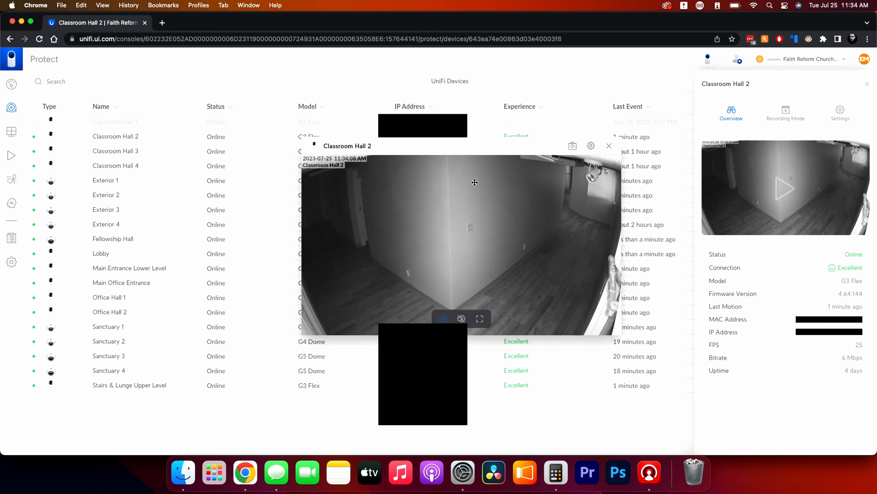
drag(448, 149, 354, 134)
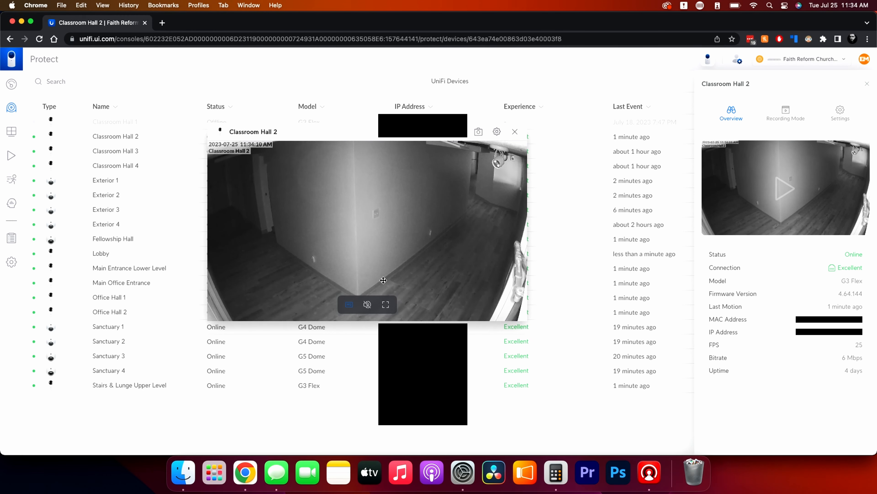
click(386, 304)
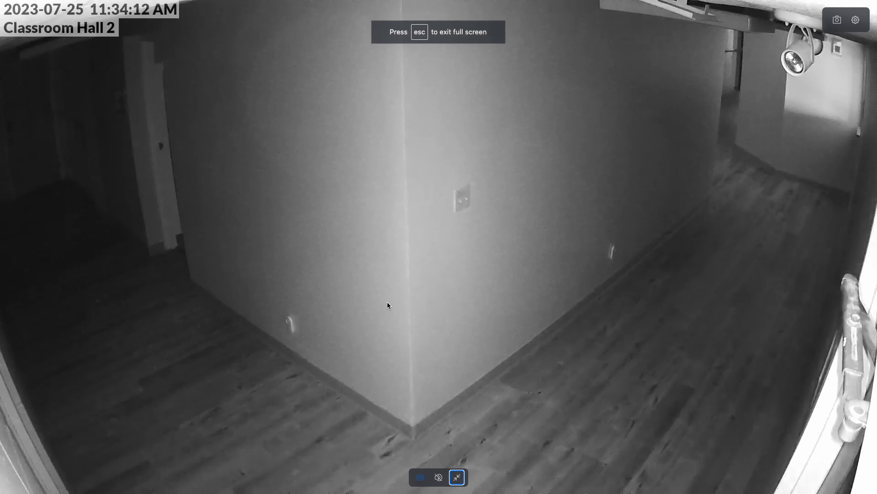
key(Escape)
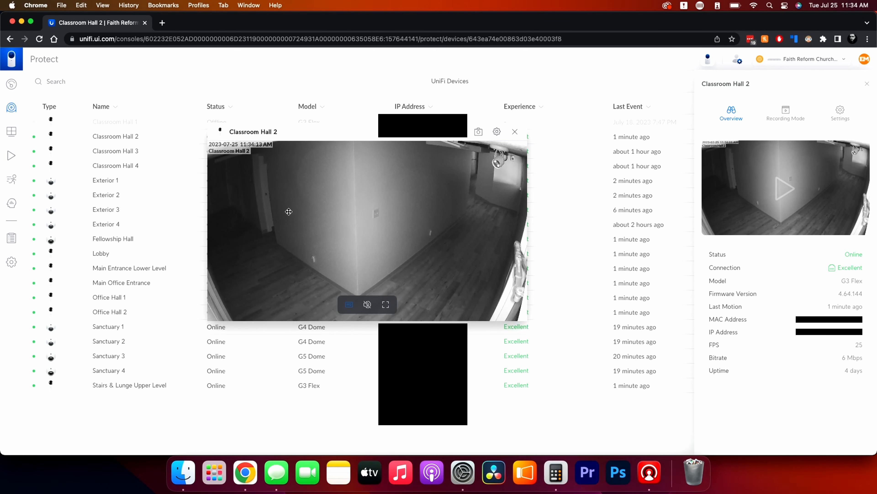
Switch lens distortion correction (LDC) on and off in the Classroom Hall 2 image settings to compare the picture, leaving it off.
click(497, 131)
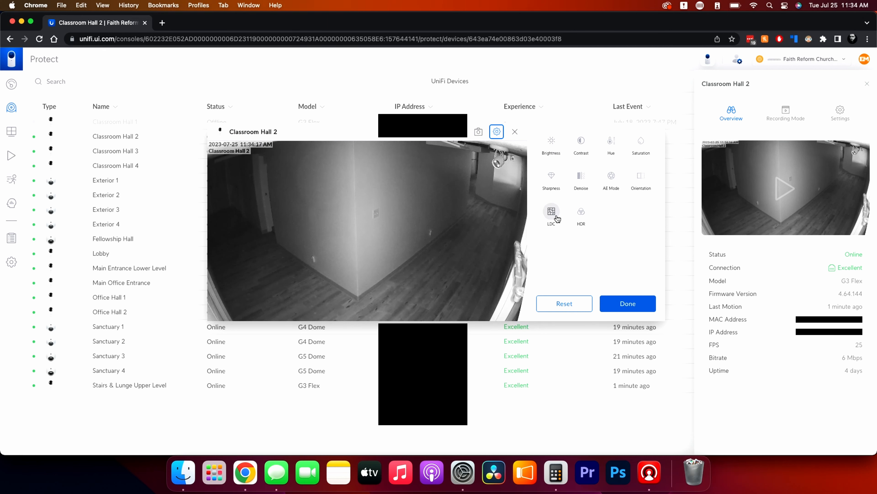
click(551, 211)
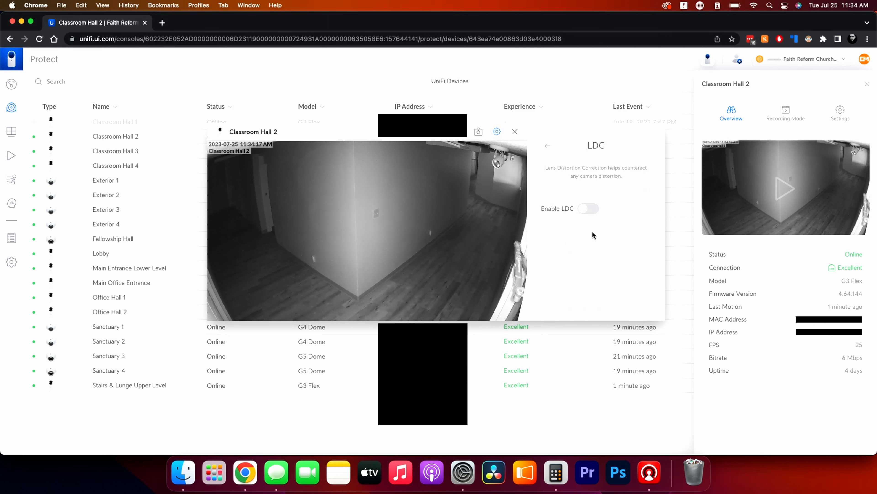
click(586, 210)
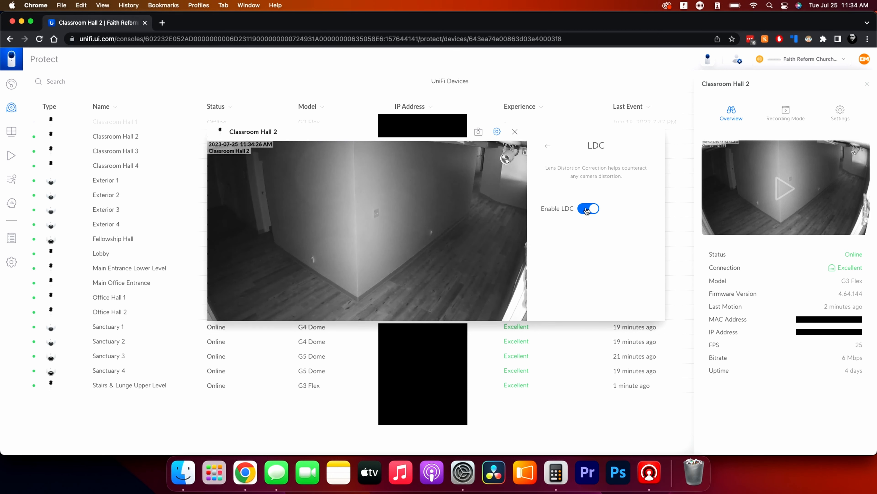
click(586, 210)
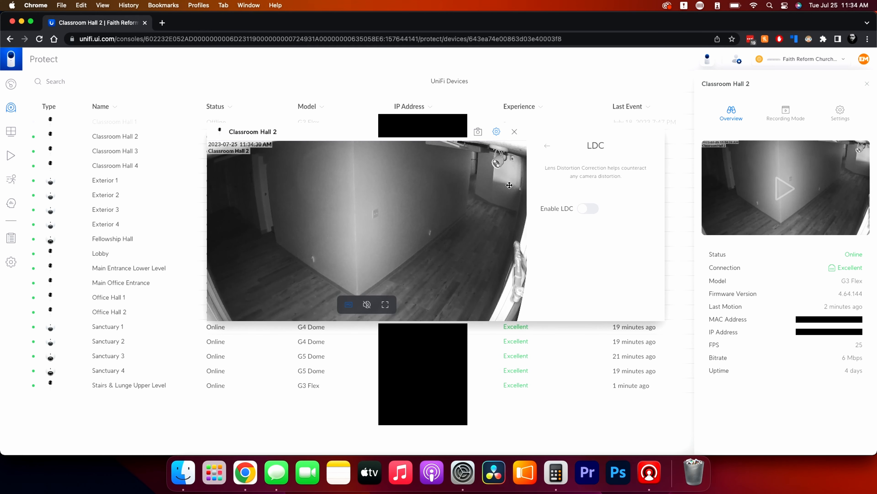
click(583, 210)
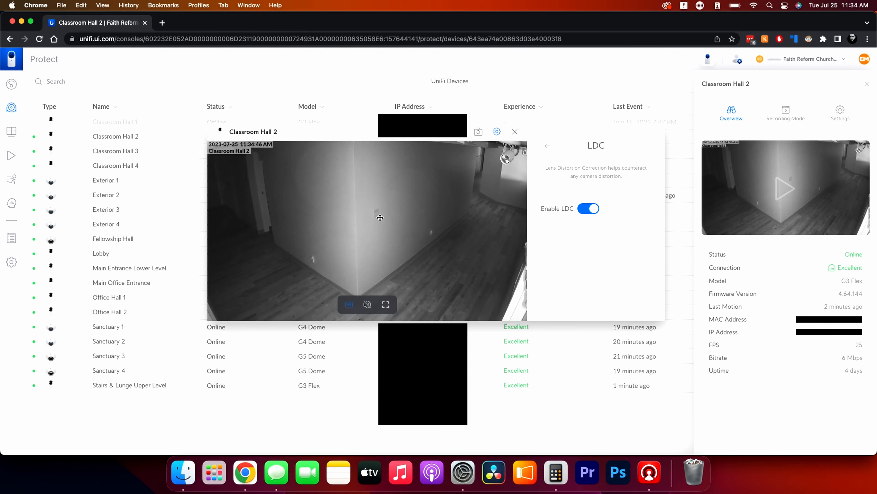
click(589, 209)
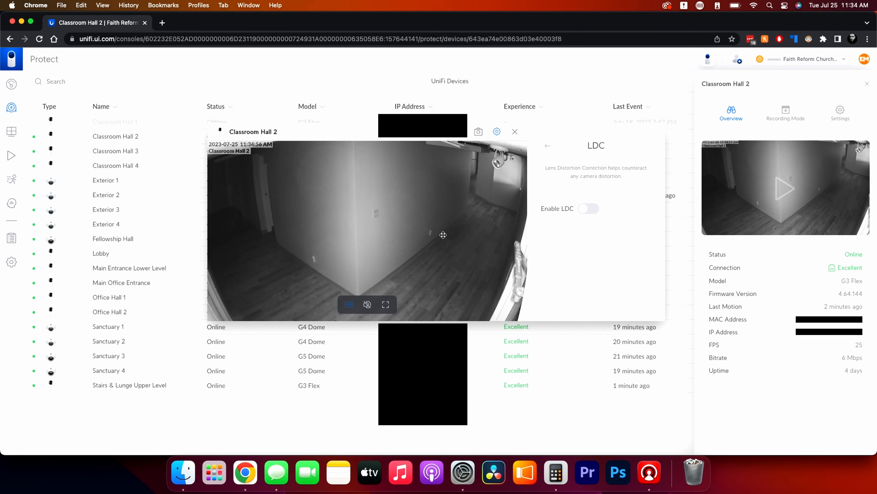
Zoom in and back out on the Classroom Hall 2 live feed, and close the feed window.
scroll(451, 233, up, 2)
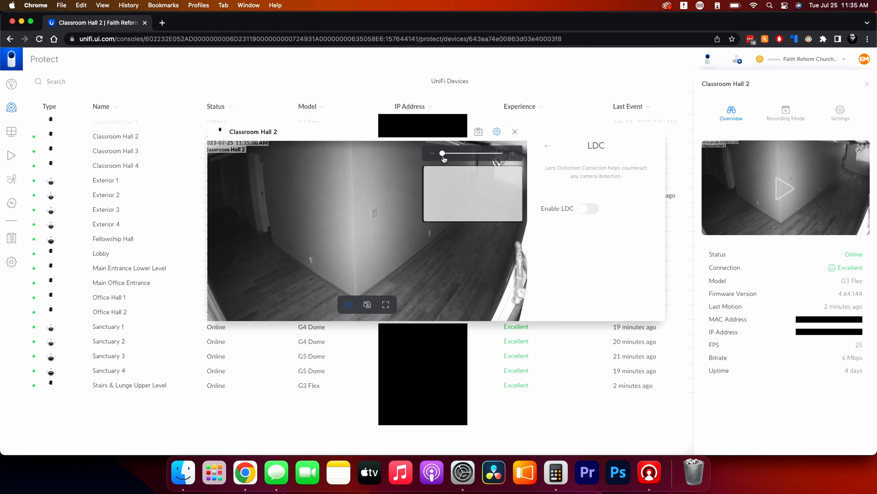
scroll(473, 155, down, 2)
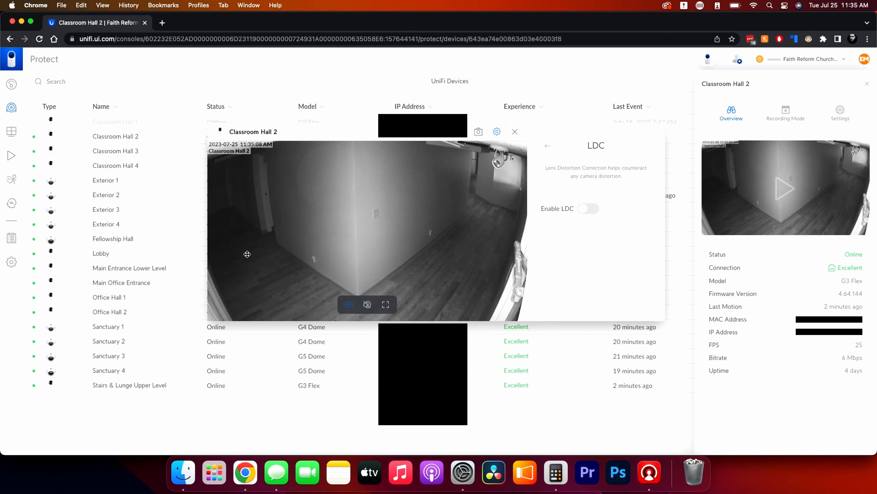
click(548, 147)
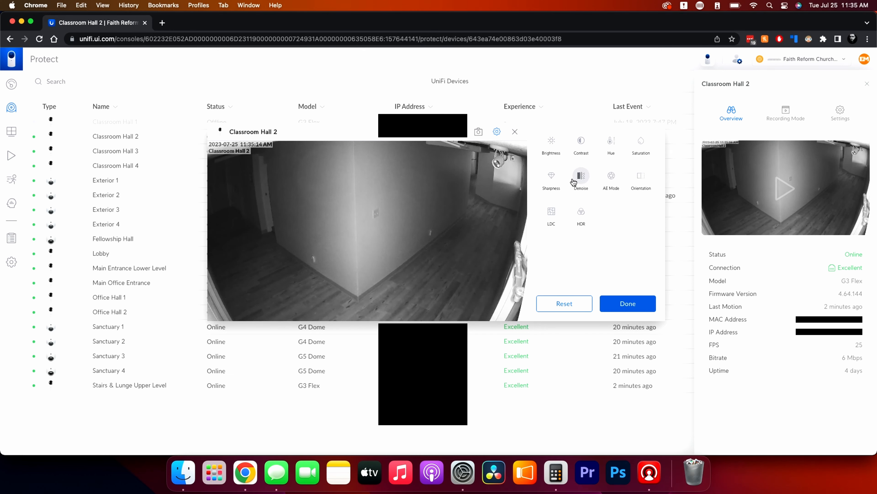
click(515, 131)
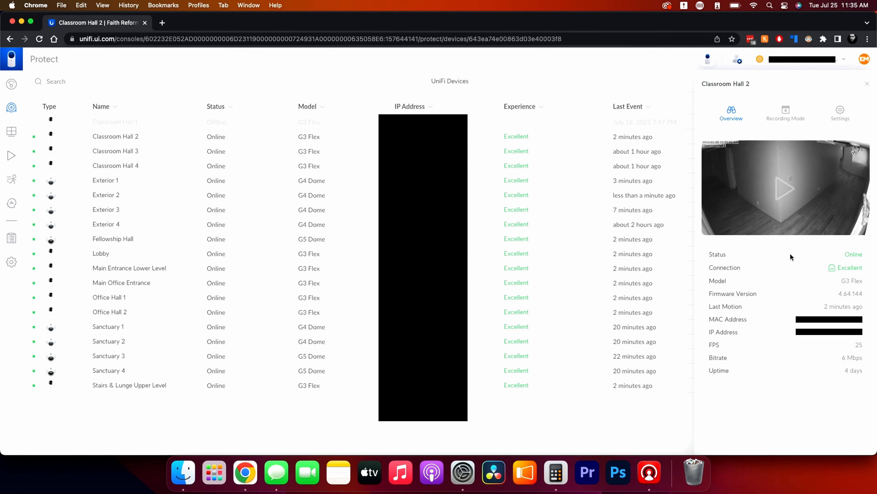
Open the recording mode settings of Classroom Hall 2 and check the available When to Record choices.
click(787, 114)
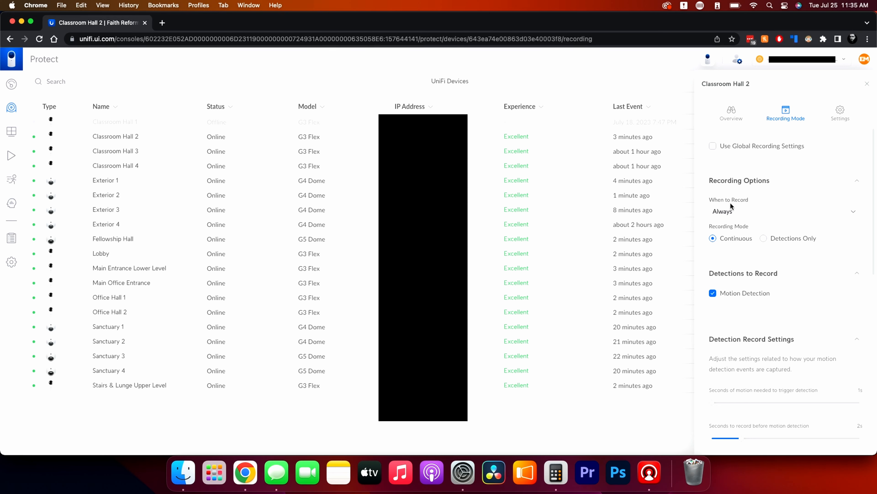
click(752, 212)
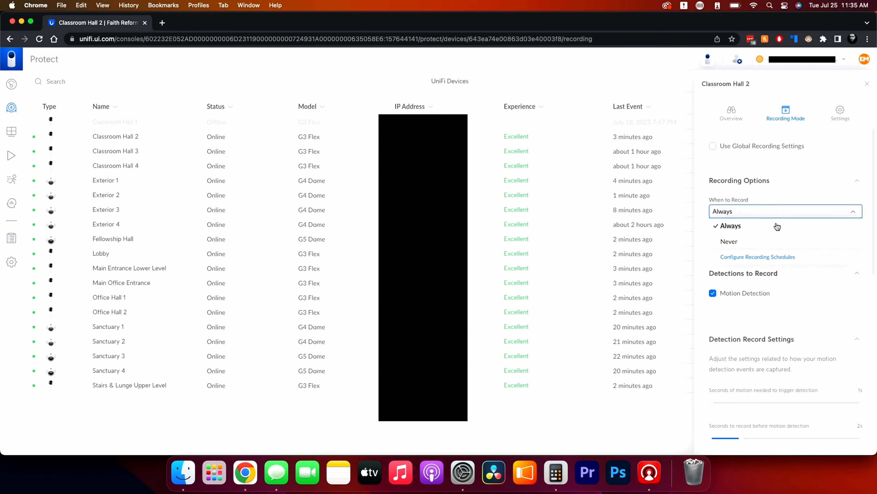
click(794, 191)
click(793, 181)
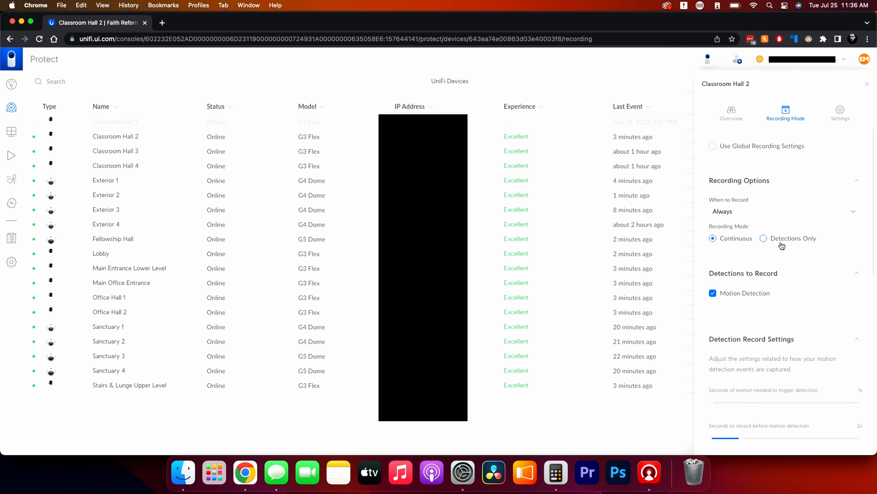
Review the recording, detection, quality and overlay settings of Classroom Hall 2, collapsing each section down to Detection & Privacy Zones.
click(857, 181)
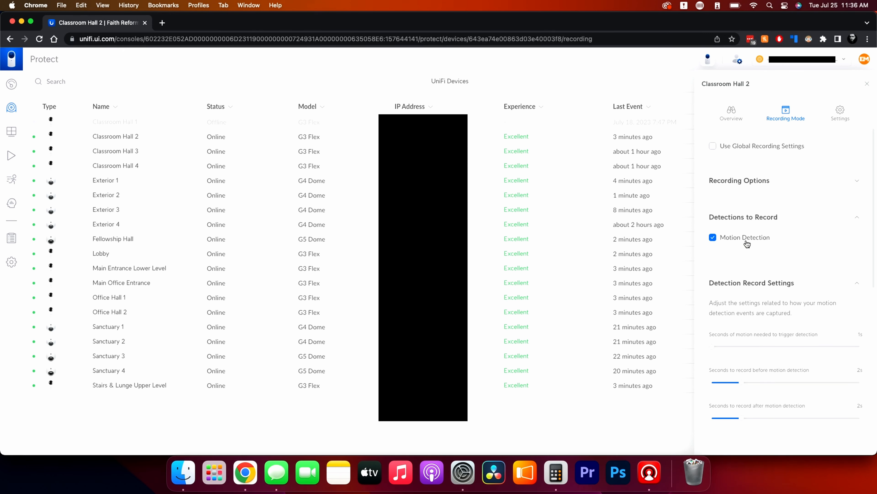
click(856, 220)
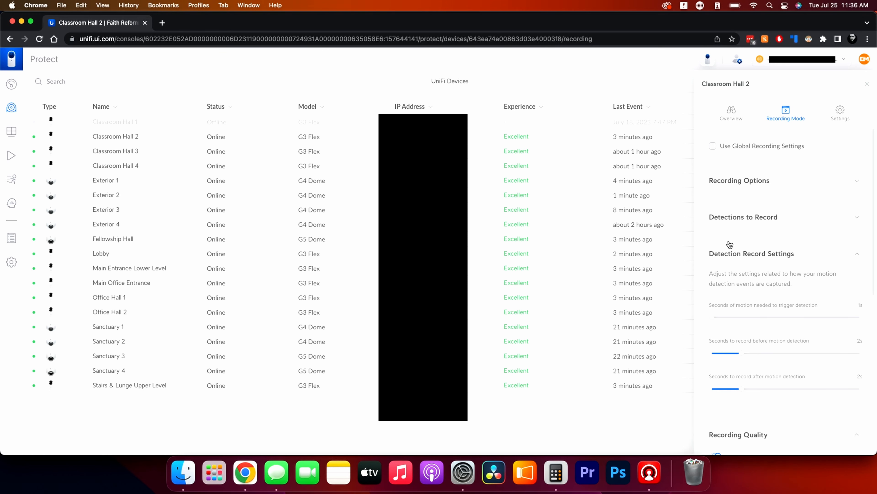
scroll(730, 243, down, 3)
scroll(736, 230, down, 3)
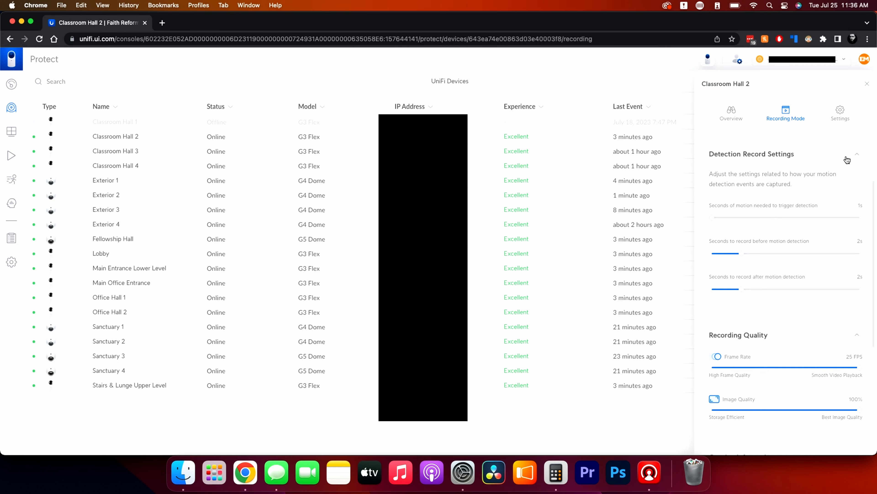
click(856, 158)
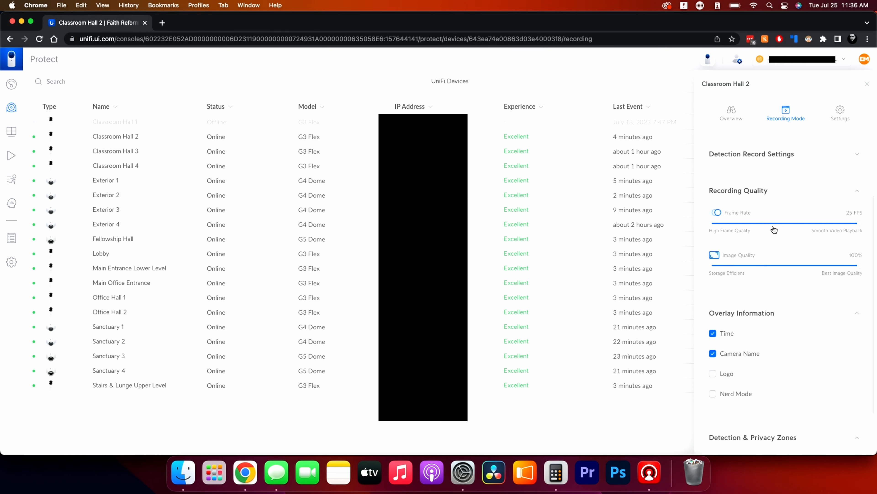
scroll(774, 230, up, 1)
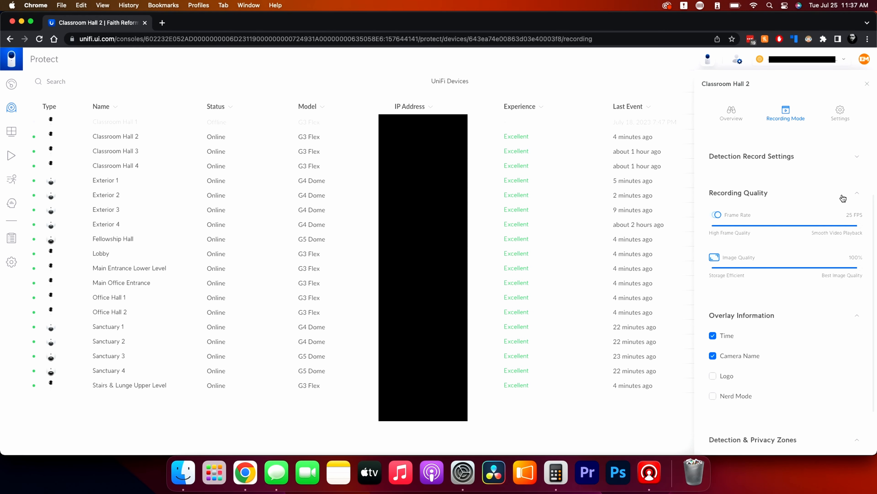
click(859, 195)
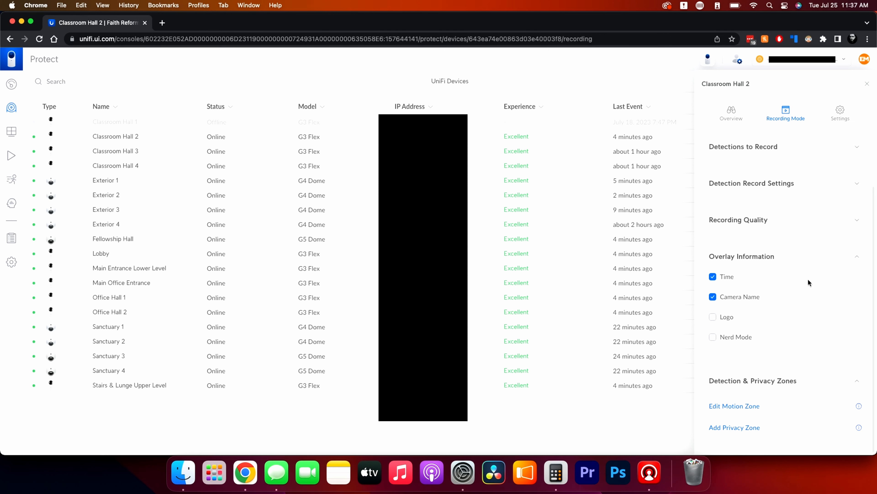
click(856, 260)
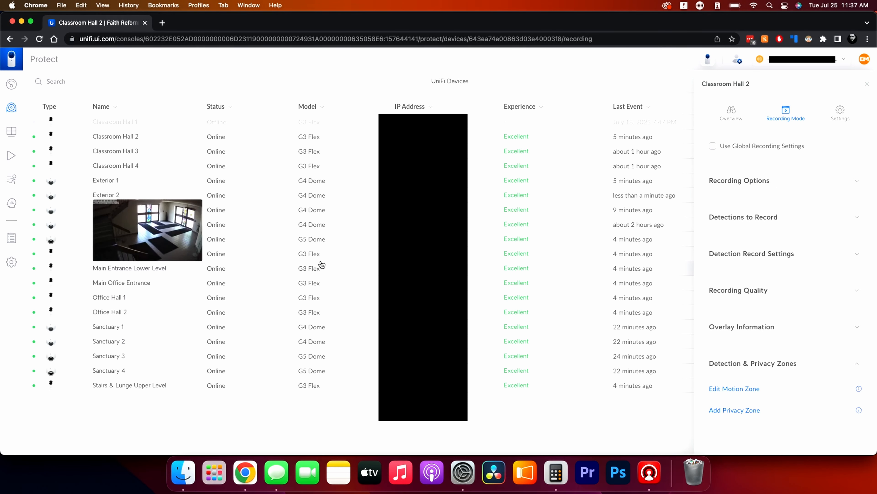
Open the recording mode settings of the Exterior 1 camera and examine its motion and smart detection options.
click(112, 181)
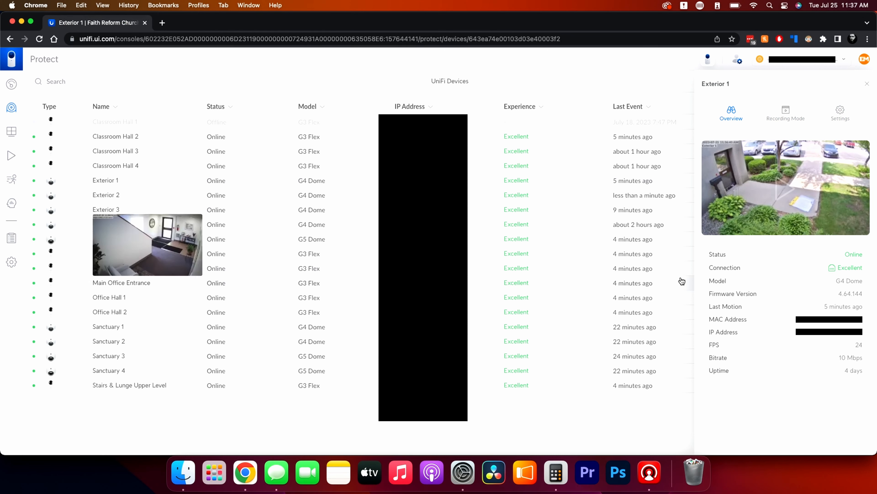
click(786, 113)
scroll(736, 316, down, 4)
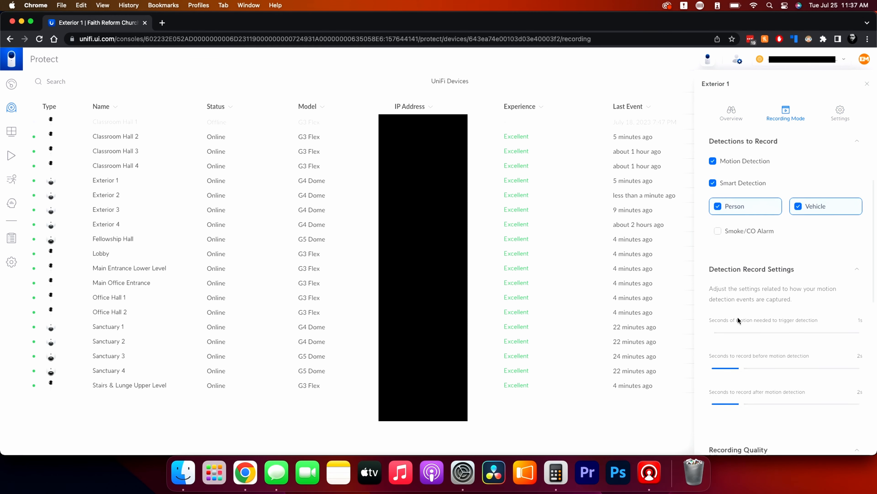
scroll(738, 317, down, 2)
scroll(737, 316, up, 5)
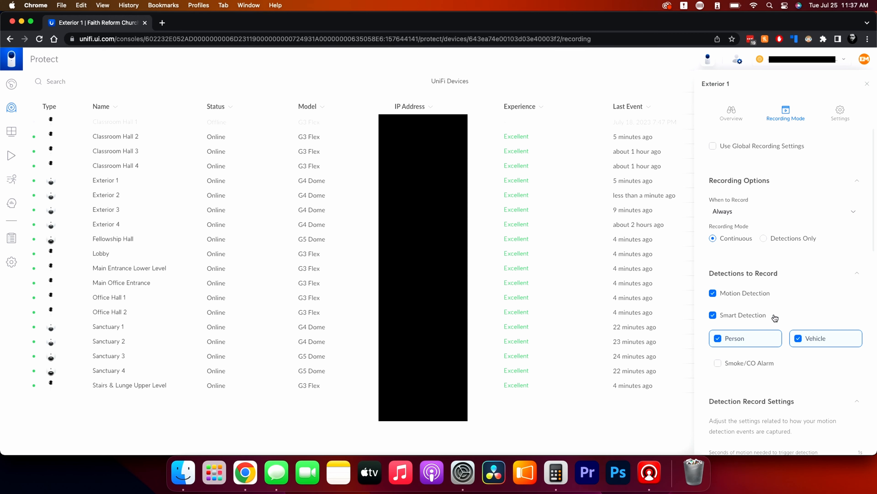
Open the motion zone configuration for the Exterior 1 camera from its detection and privacy zones.
scroll(775, 317, down, 1)
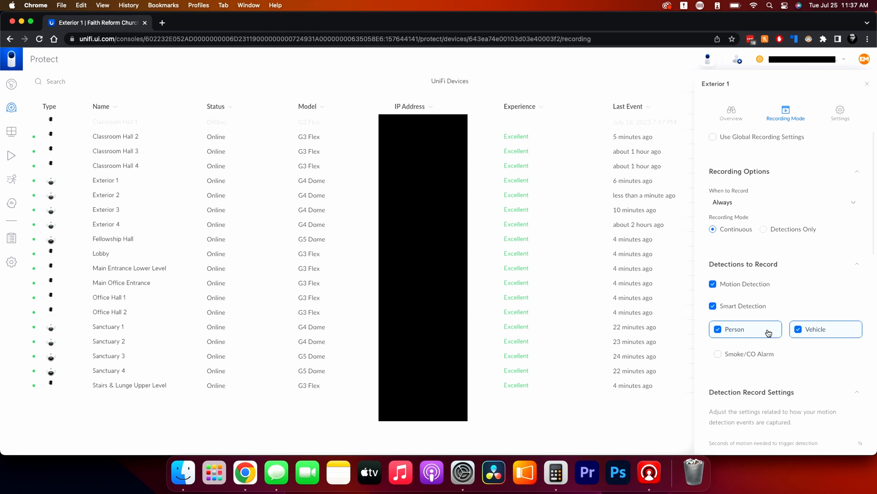
scroll(769, 304, down, 8)
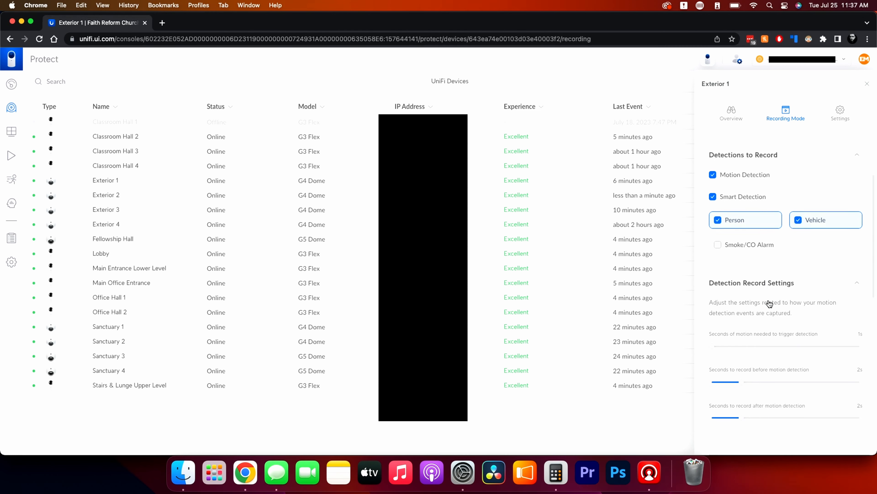
scroll(769, 300, down, 7)
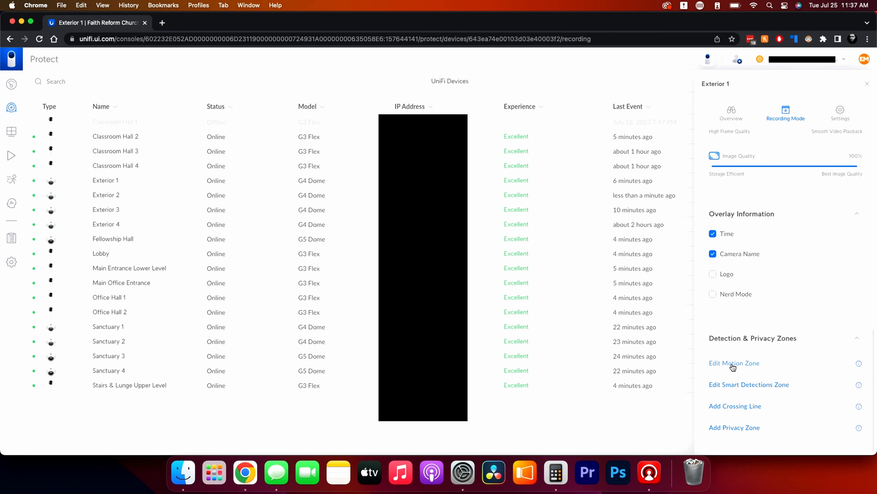
click(733, 363)
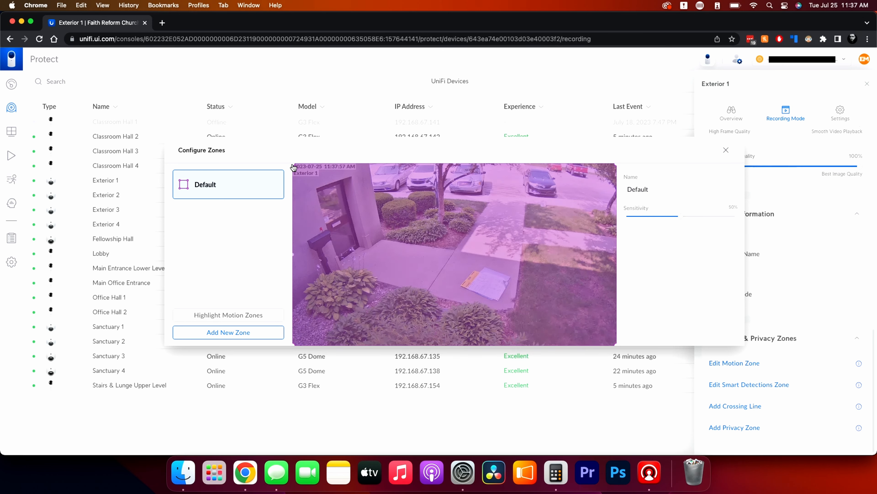
Try reshaping the Default motion zone and adding a second zone with a moved corner, deleting the new zone and discarding the changes.
mouse_move(293, 167)
mouse_down()
mouse_move(360, 203)
mouse_move(302, 166)
mouse_up()
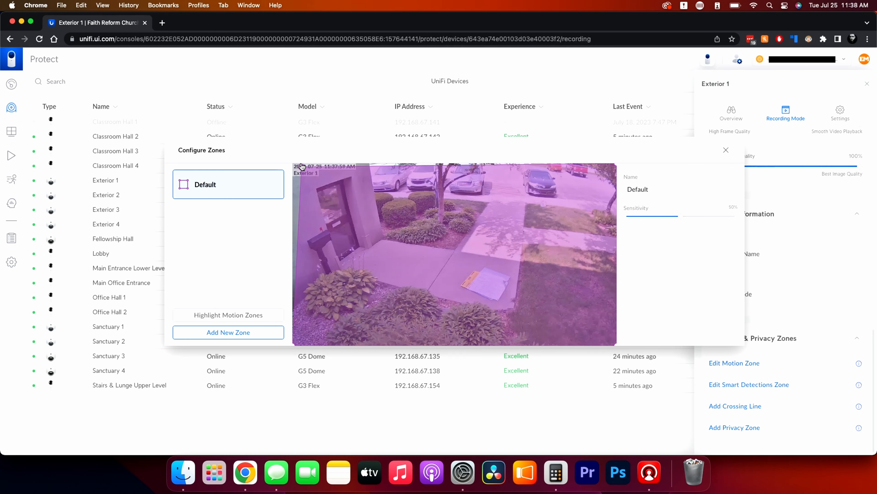
click(229, 332)
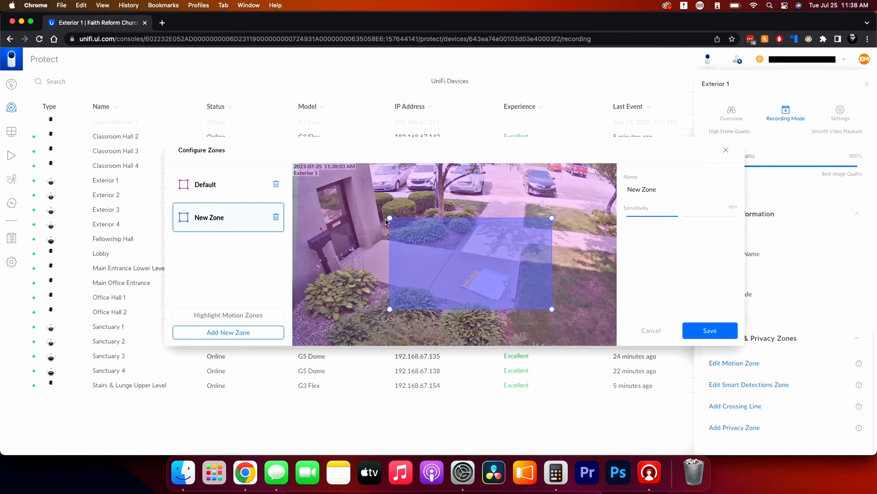
drag(390, 218, 374, 233)
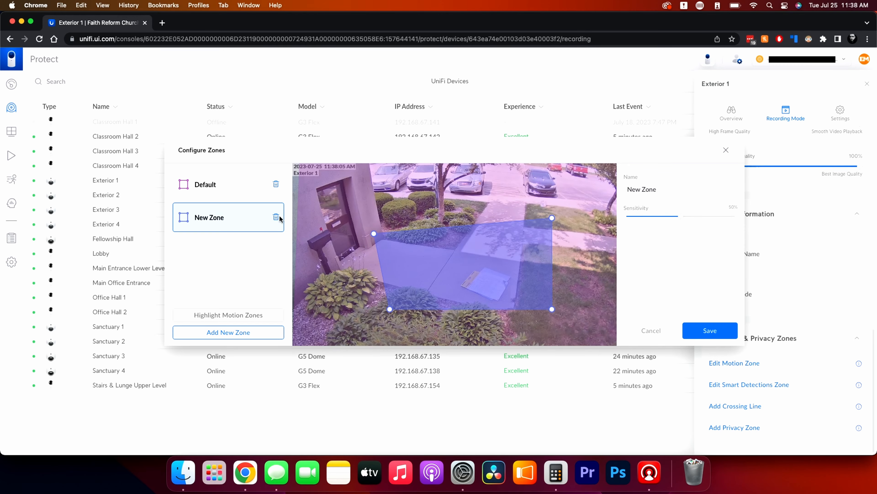
click(276, 217)
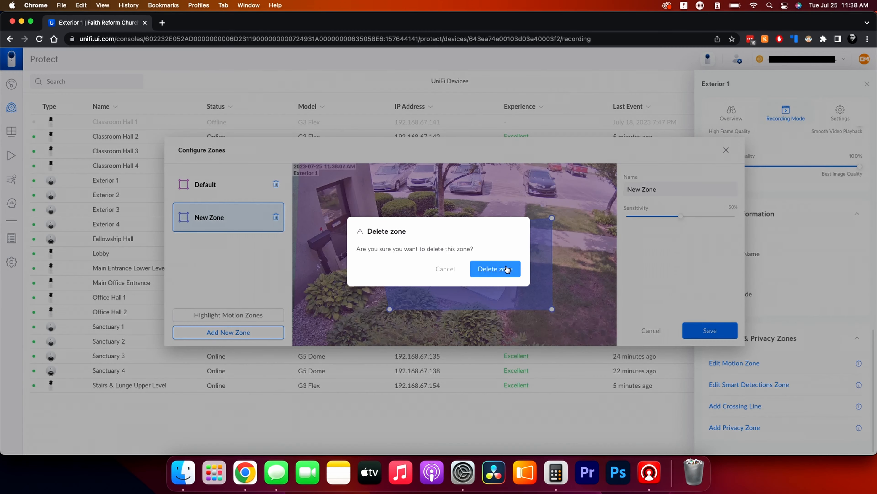
click(506, 270)
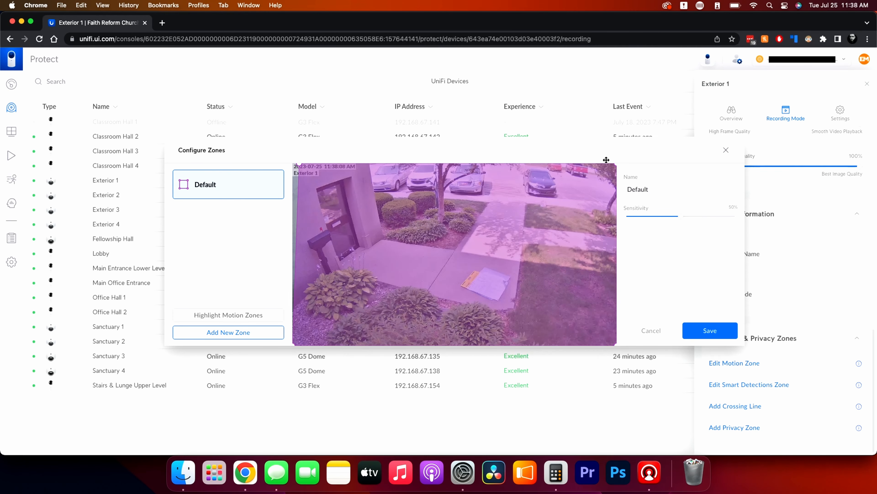
click(726, 150)
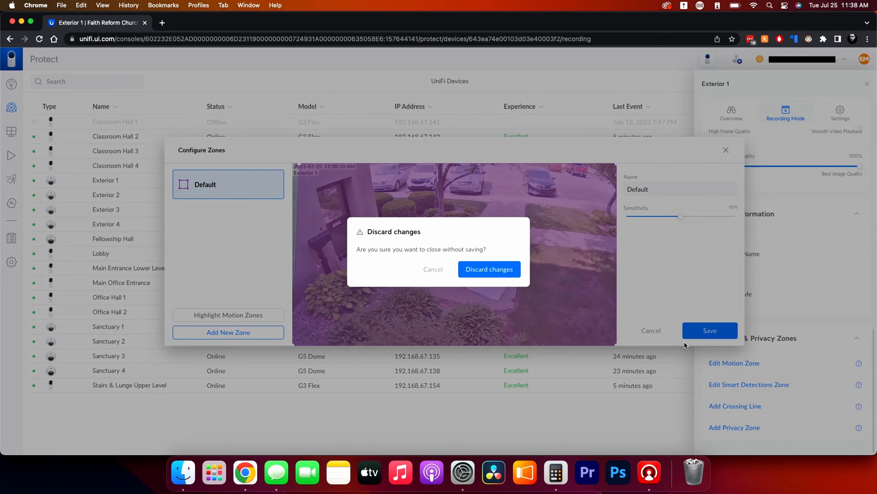
click(494, 271)
View Exterior 1's smart detections zone with its detection targets, and close the zone configuration.
click(743, 384)
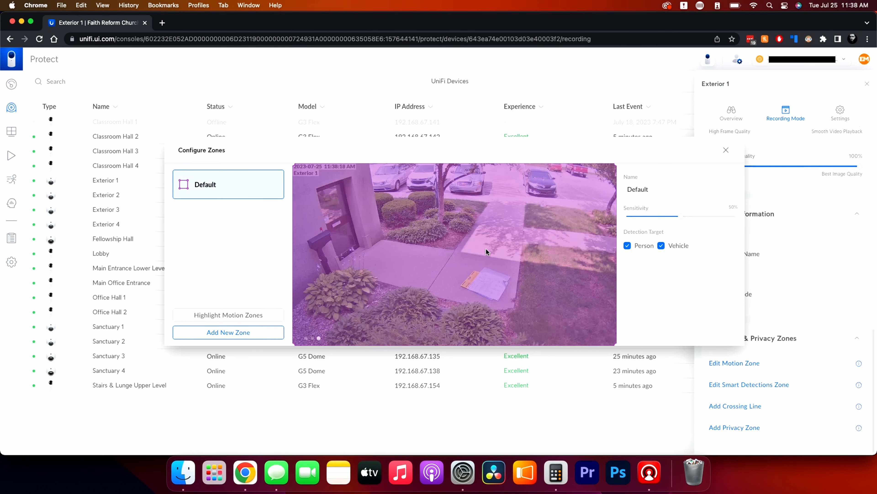
click(726, 150)
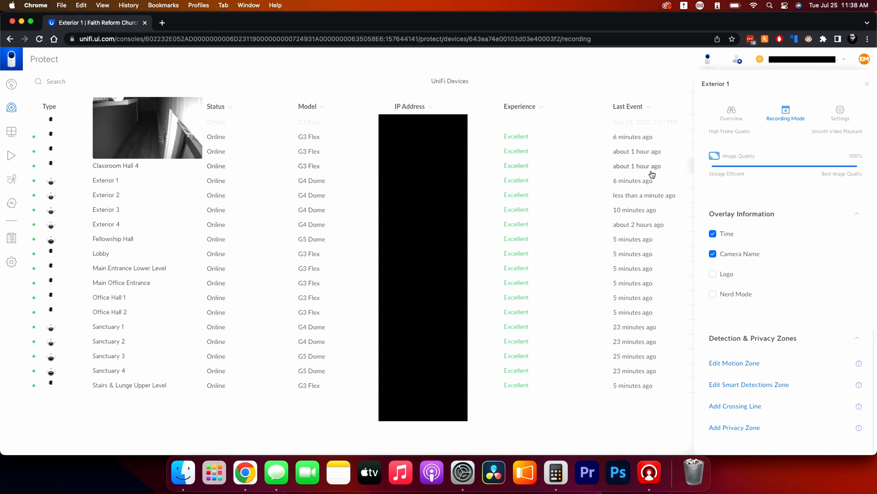
Try adding a crossing line to Exterior 1 with one end moved onto the building door, and delete the line without saving.
click(726, 410)
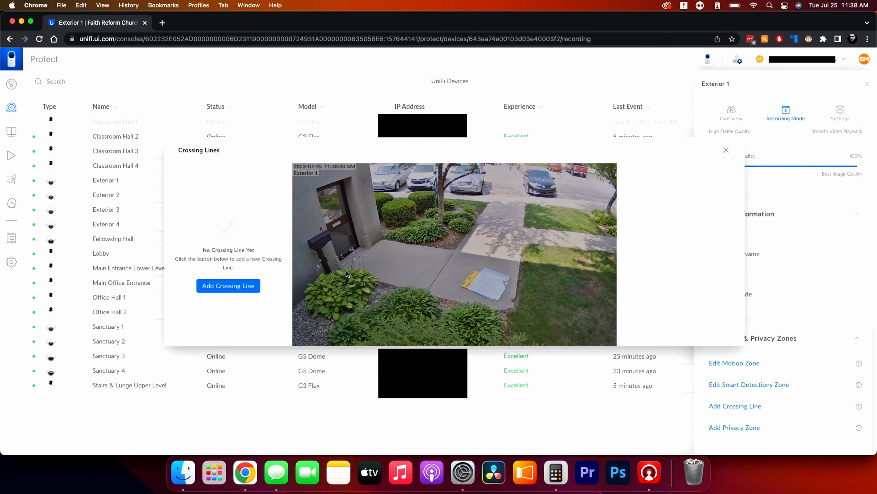
click(231, 288)
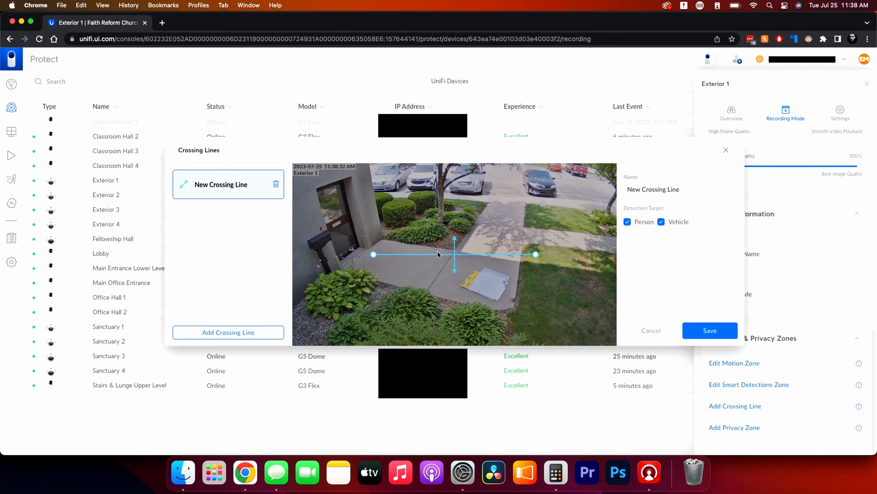
click(453, 266)
drag(373, 254, 310, 199)
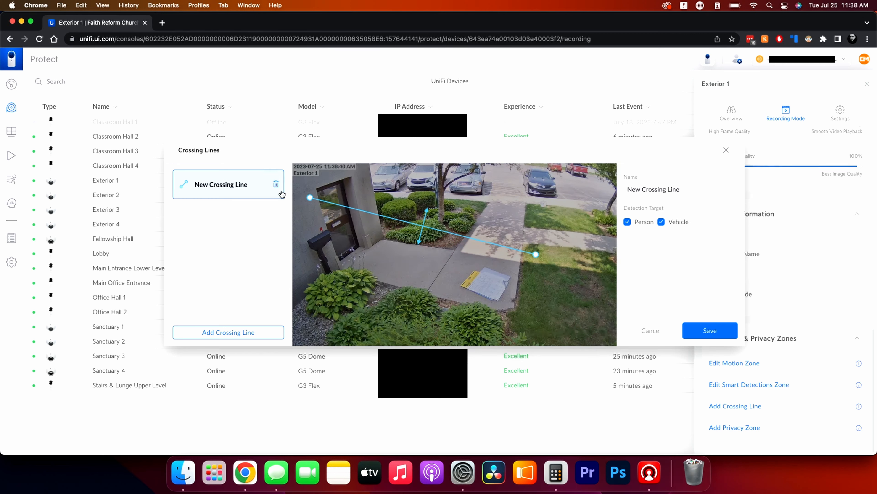
click(276, 184)
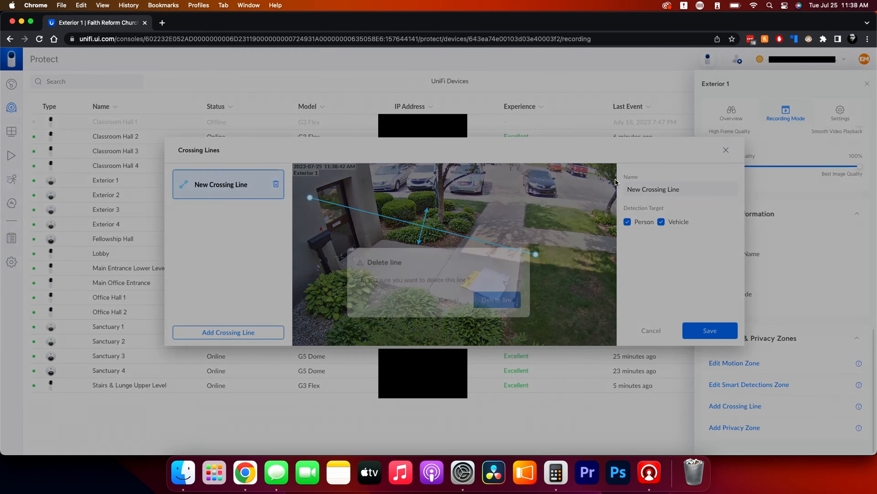
click(497, 269)
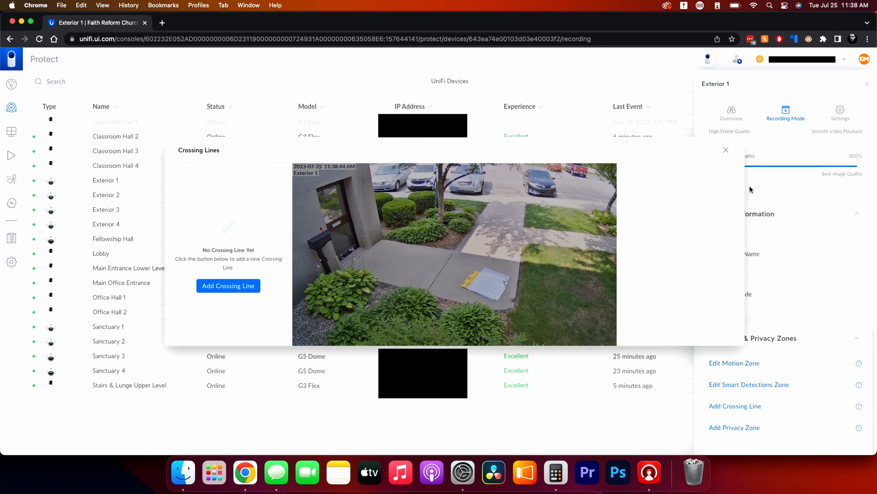
click(726, 152)
Try adding a privacy zone to Exterior 1 with its upper-left corner pulled inward over the walkway, and delete the zone without saving.
click(735, 427)
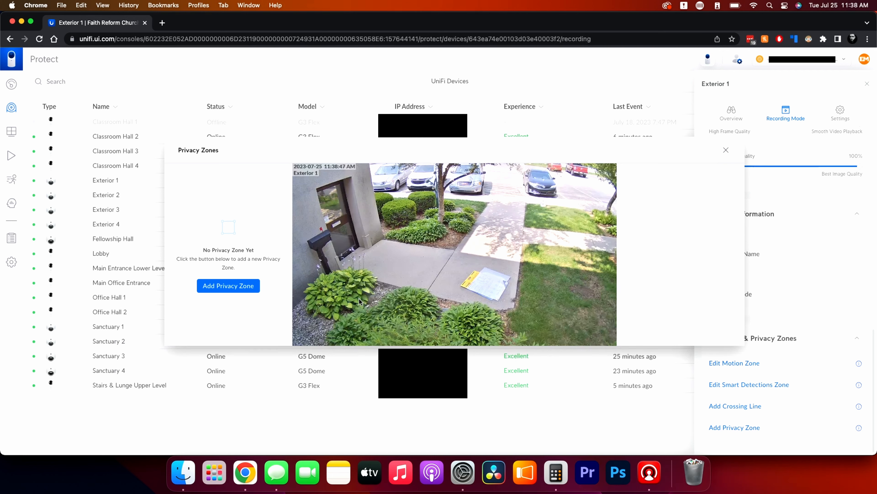
click(235, 286)
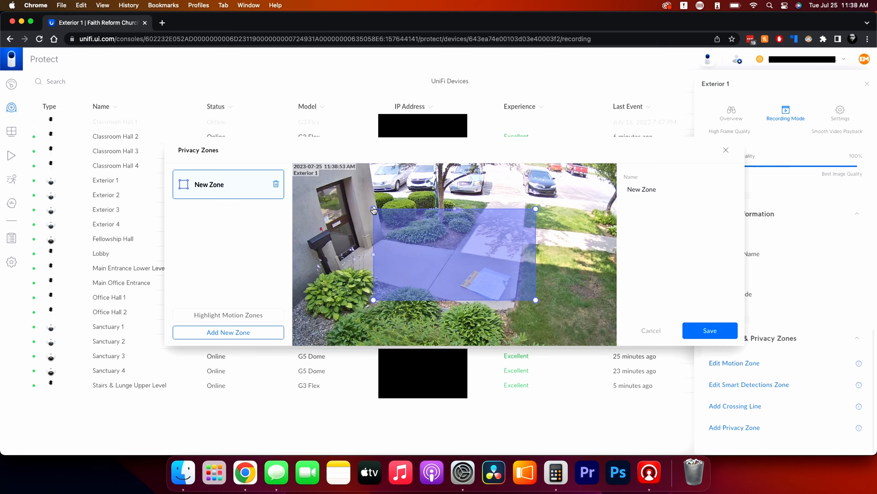
drag(373, 209, 450, 251)
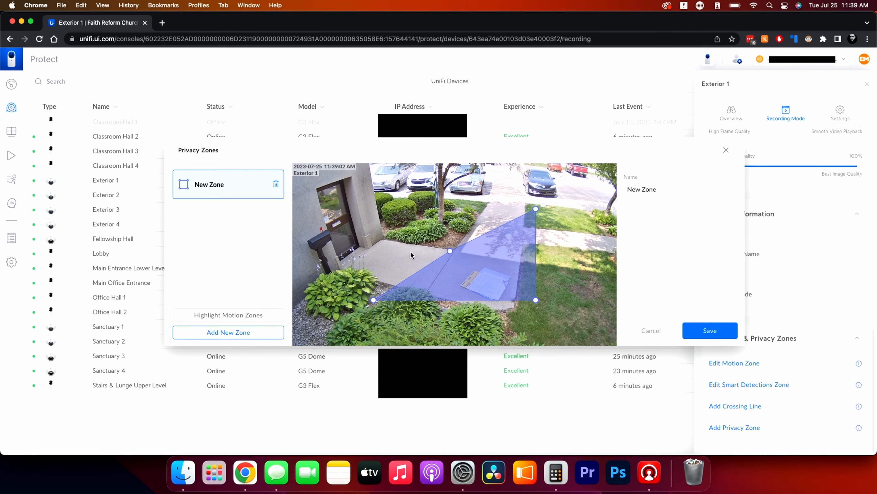
click(275, 184)
click(492, 267)
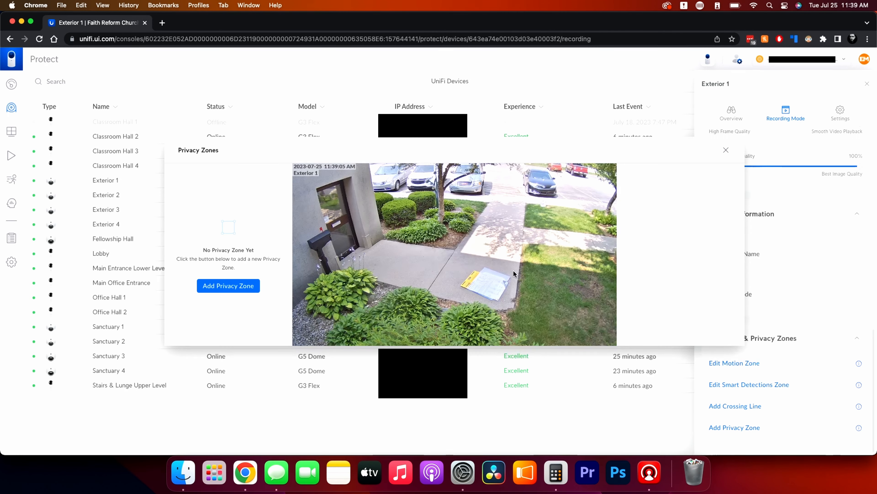
click(726, 150)
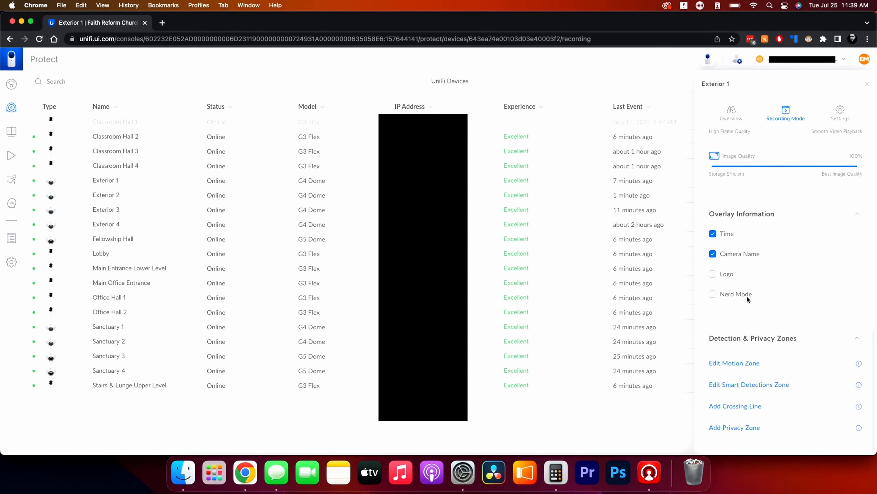
Close the Exterior 1 camera details and open the Protect dashboard.
click(867, 86)
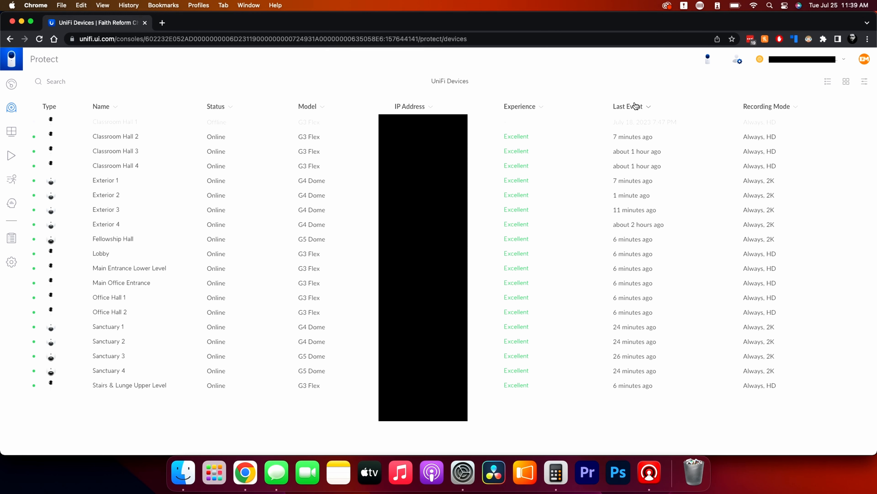
mouse_move(474, 123)
click(11, 84)
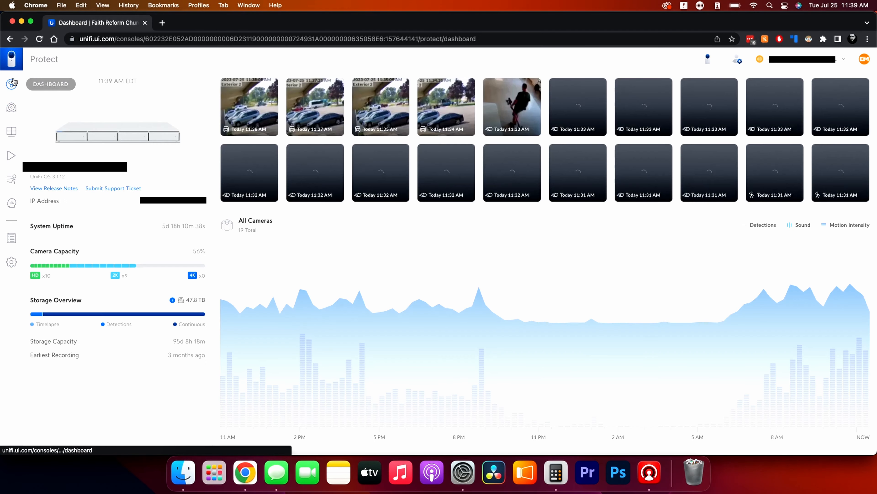